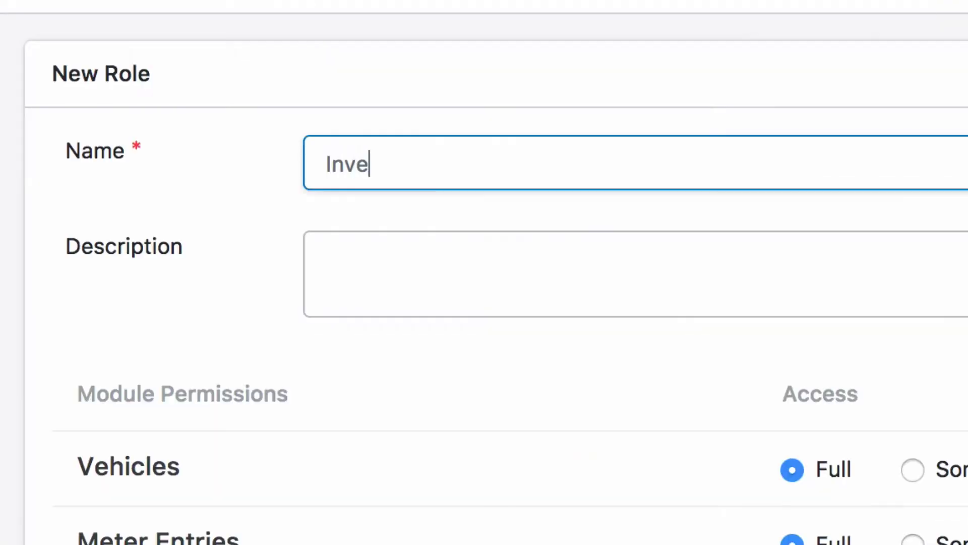
# - Name the new role 'Inventory Manager' and describe it as 'Responsible for managing the parts warehouse'
pyautogui.write('ntory Manager')
pyautogui.click(327, 258)
pyautogui.write('Responsible for managing the parts')
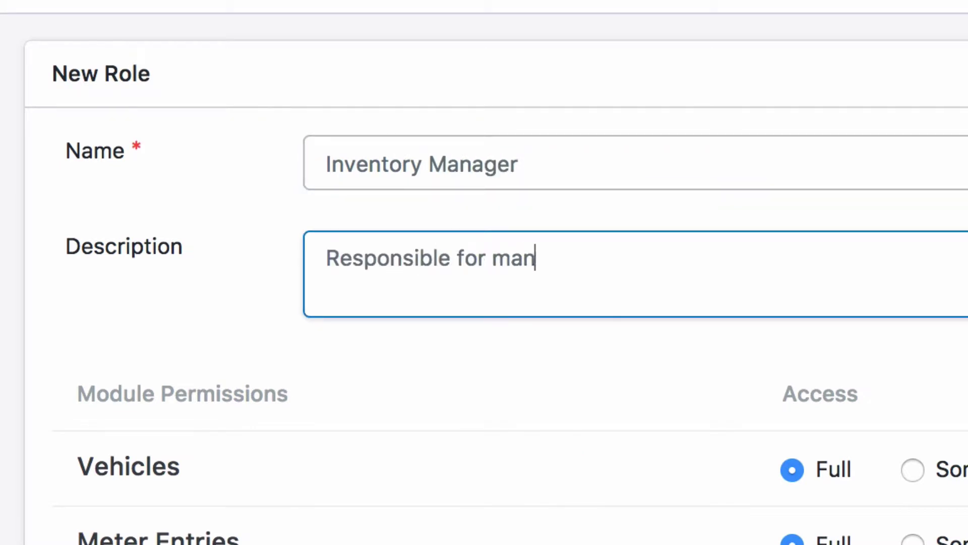
pyautogui.write(' warehouse')
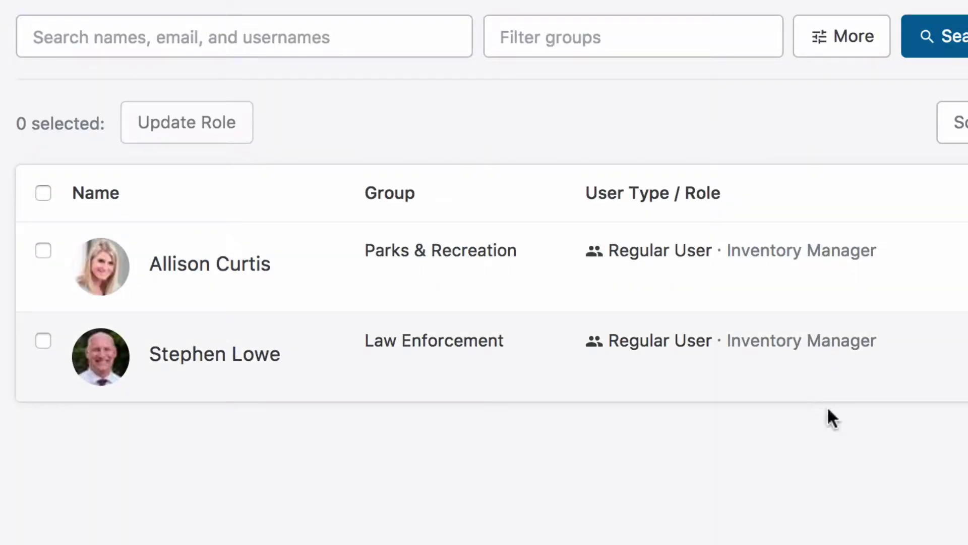
# - Edit the Inventory Manager role so it can approve purchase orders
pyautogui.click(897, 256)
pyautogui.click(861, 372)
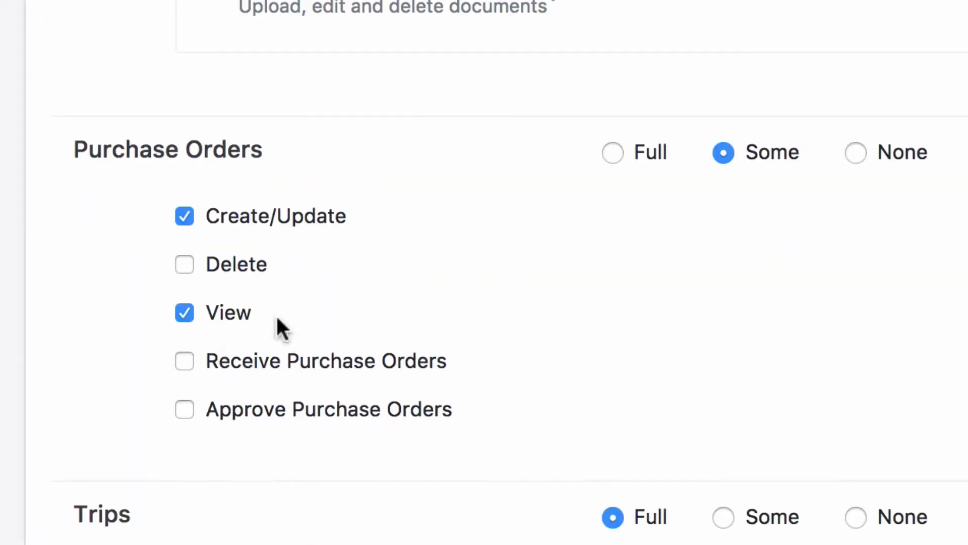
pyautogui.click(184, 409)
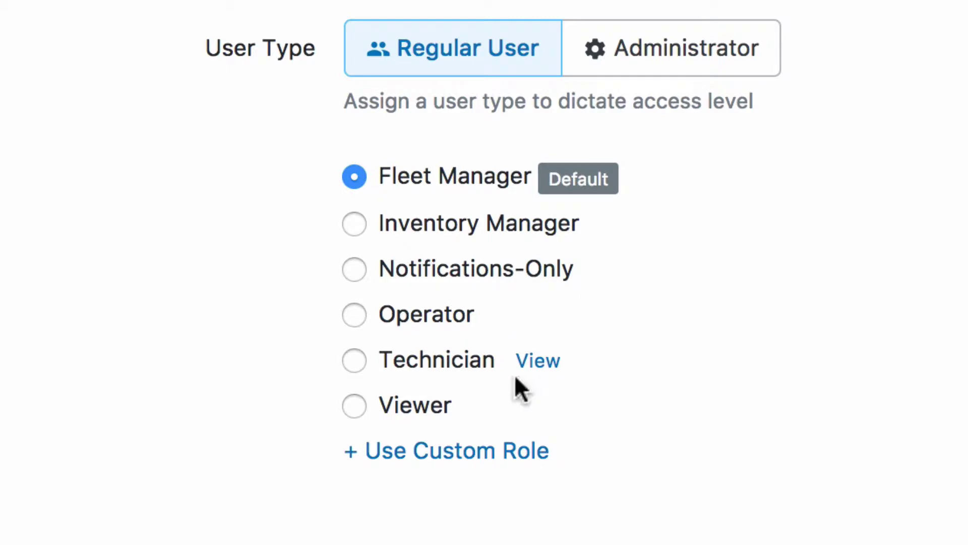
# - Give the user a custom role that views contacts but hides their personal and contact info
pyautogui.click(515, 456)
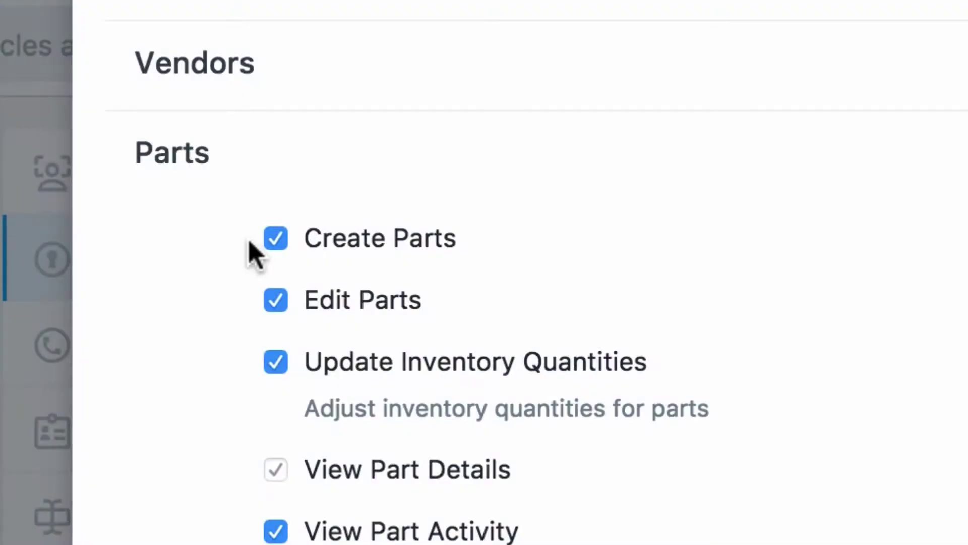
pyautogui.click(669, 433)
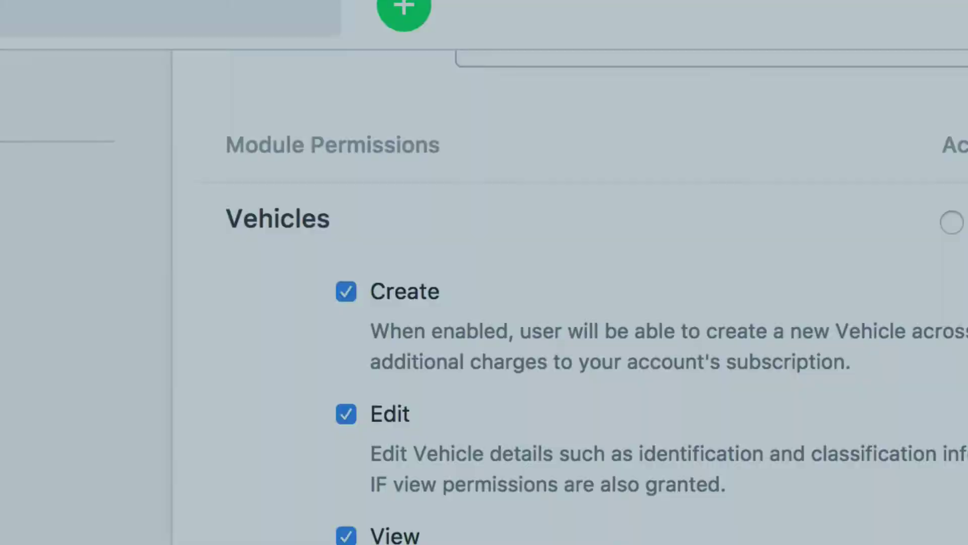
pyautogui.scroll(-15, 484, 302)
pyautogui.scroll(-20, 484, 302)
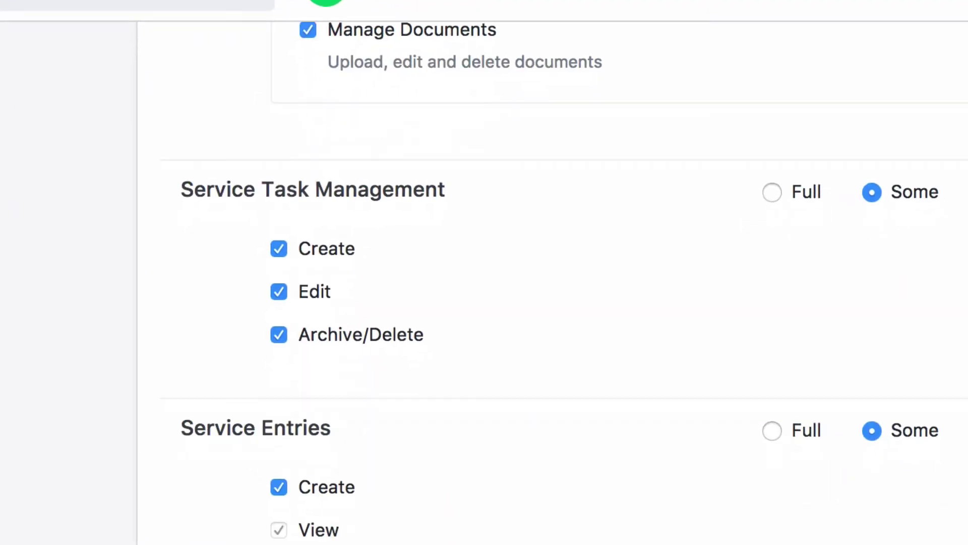
pyautogui.scroll(-5, 932, 426)
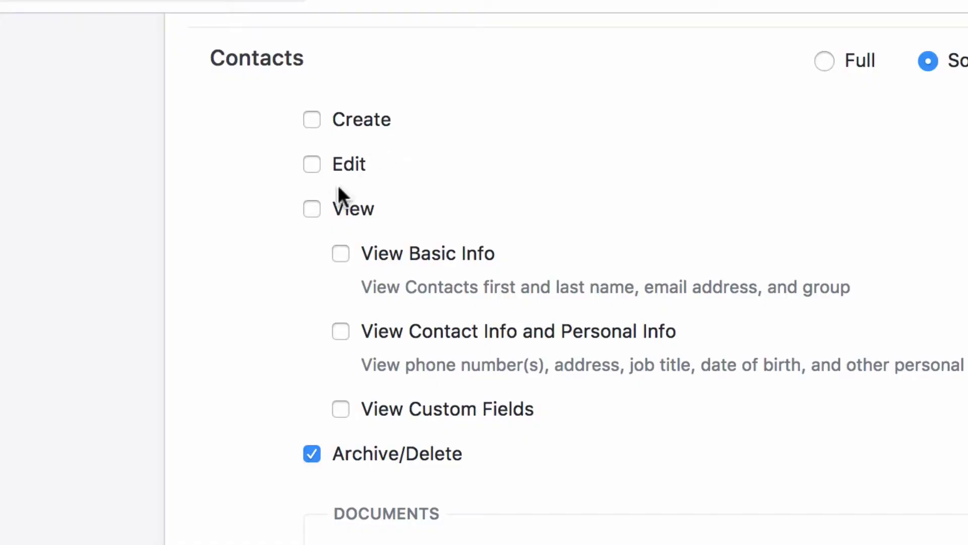
pyautogui.click(313, 208)
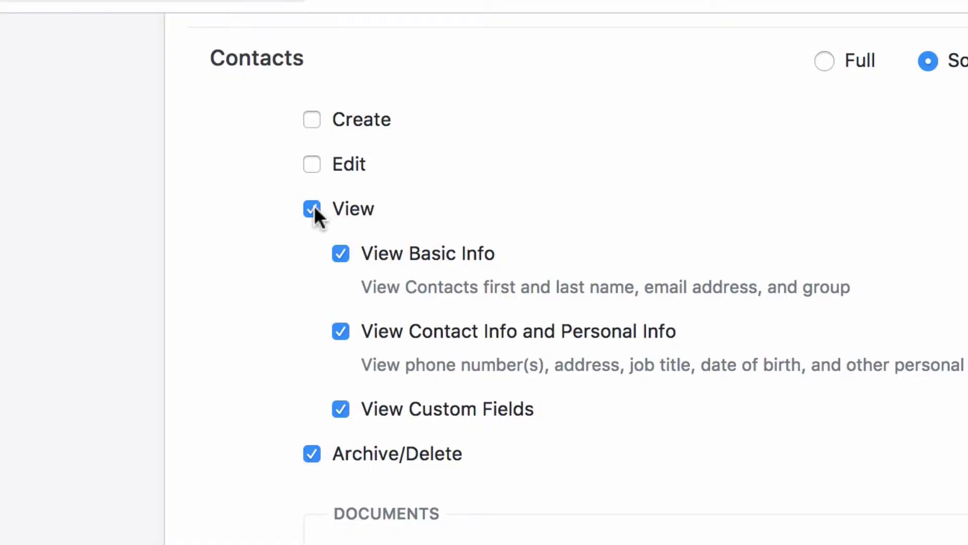
pyautogui.click(341, 333)
pyautogui.click(340, 408)
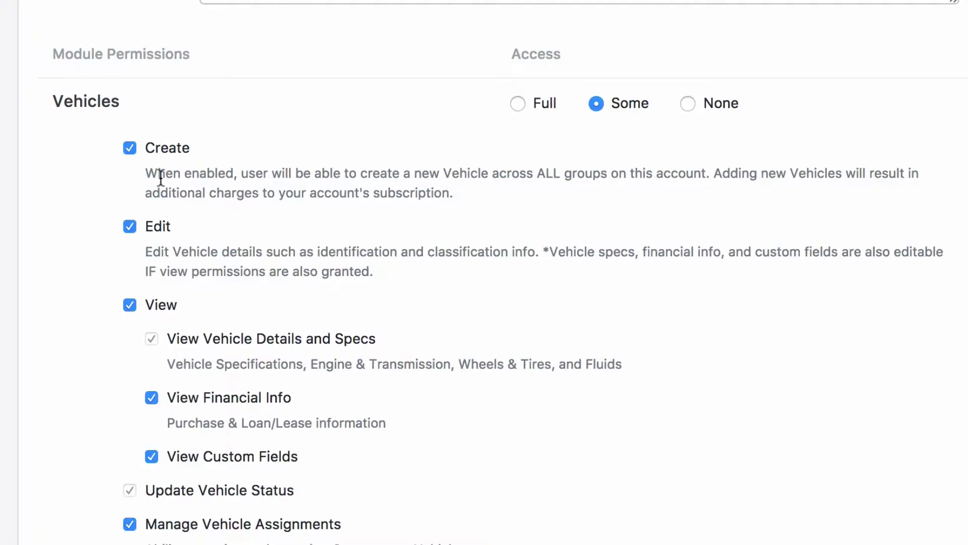
pyautogui.scroll(-2, 195, 207)
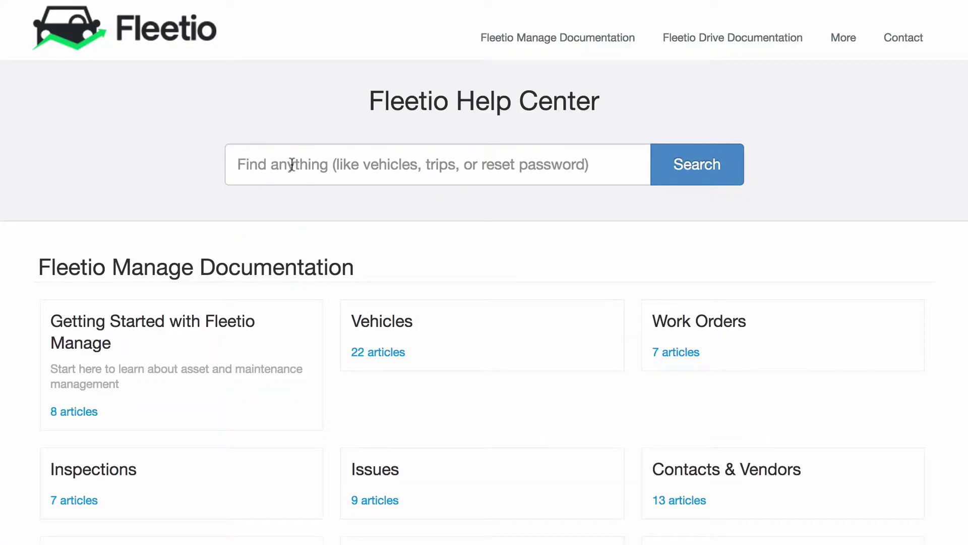
pyautogui.click(291, 162)
# - Search the Fleetio Help Center for 'User roles'
pyautogui.write('User rol')
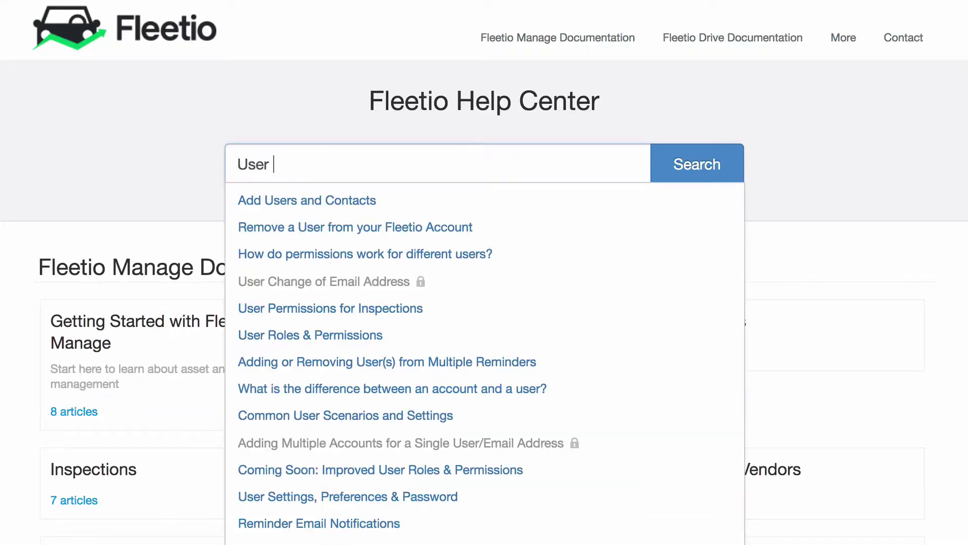
pyautogui.write('es')
pyautogui.click(702, 181)
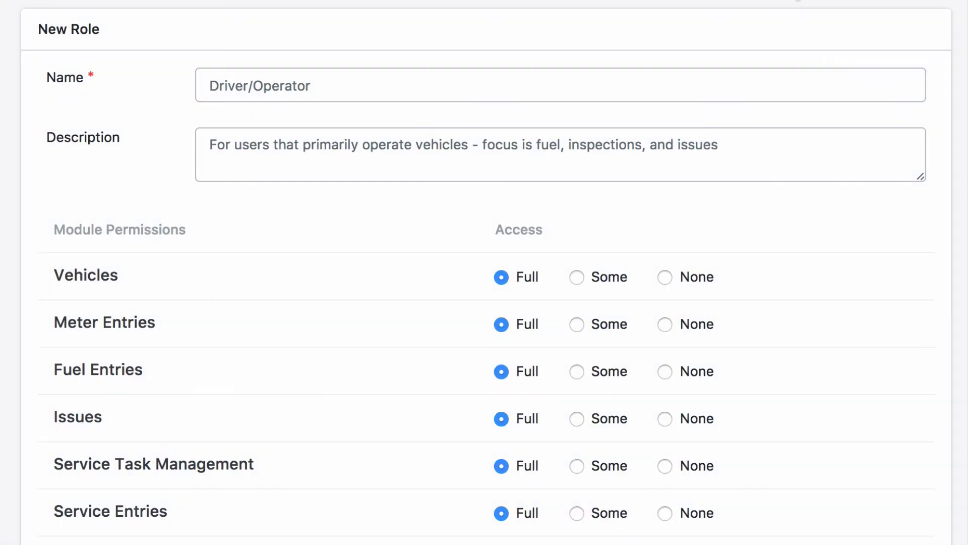
pyautogui.scroll(-4, 890, 212)
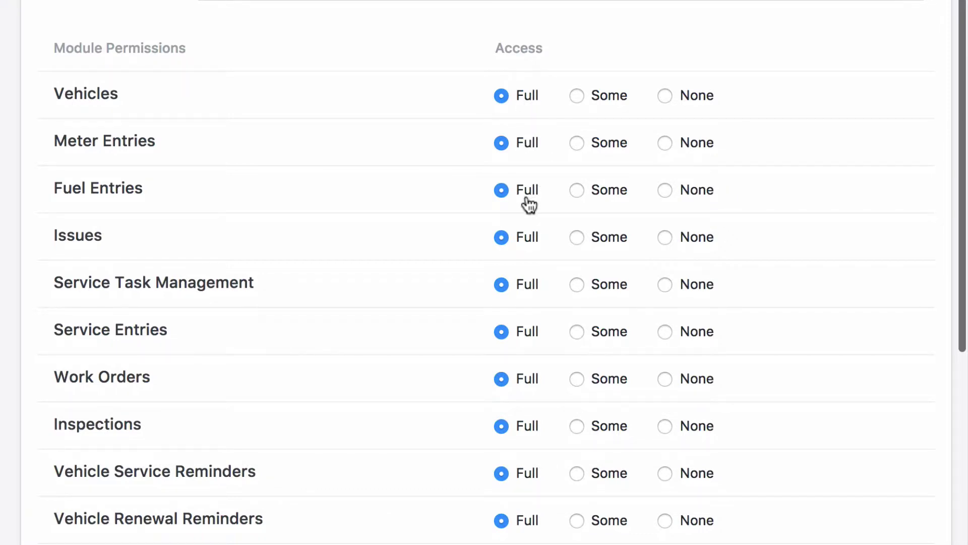
# - Set Fuel Entries to Some without Delete, and Issues, Service Task Management, Service Entries to None
pyautogui.click(578, 190)
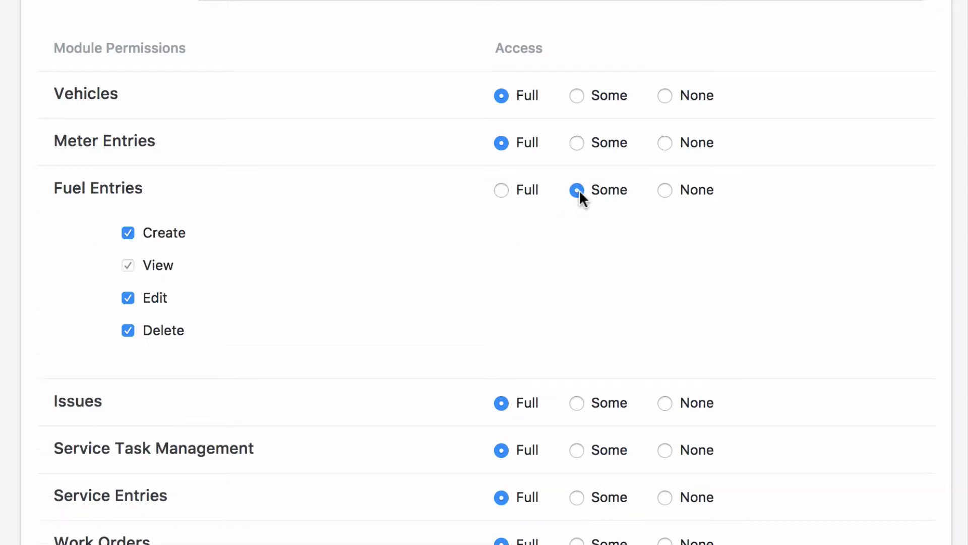
pyautogui.click(129, 332)
pyautogui.scroll(-3, 397, 331)
pyautogui.scroll(-5, 397, 327)
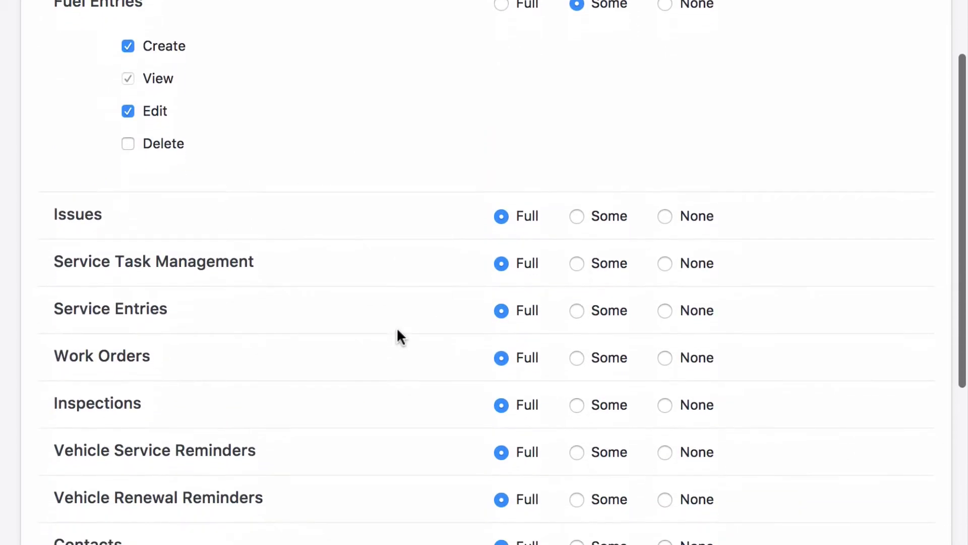
pyautogui.click(688, 216)
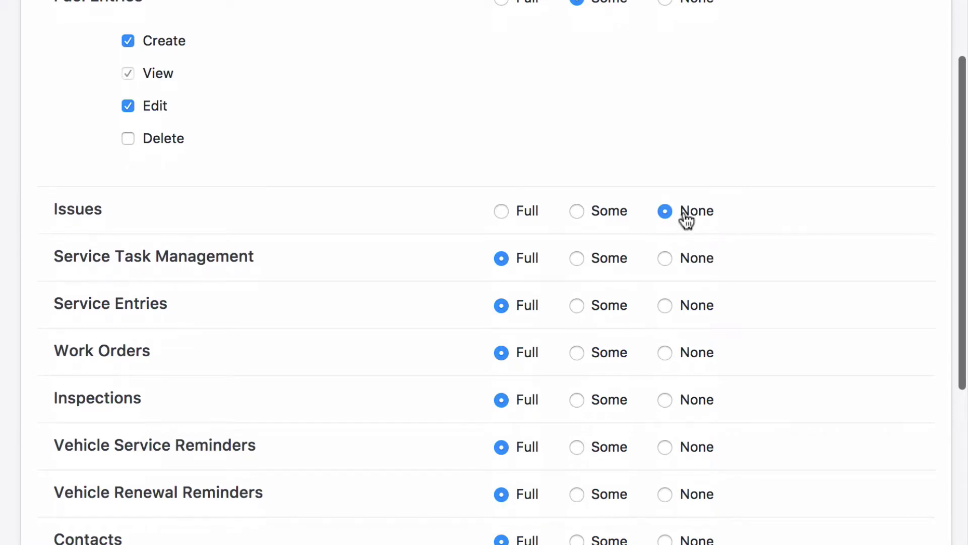
pyautogui.click(683, 261)
pyautogui.click(682, 309)
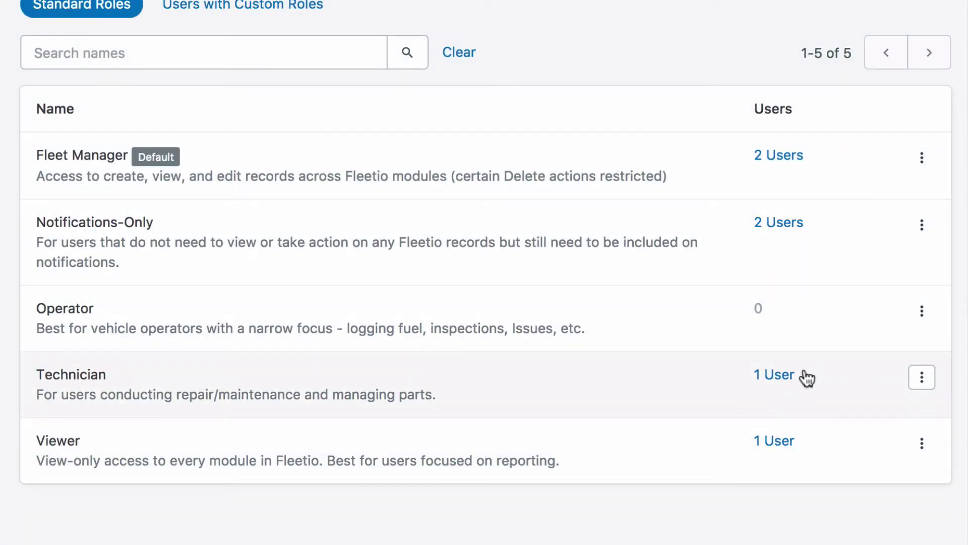
# - Show the action menu for the Operator standard role
pyautogui.click(922, 310)
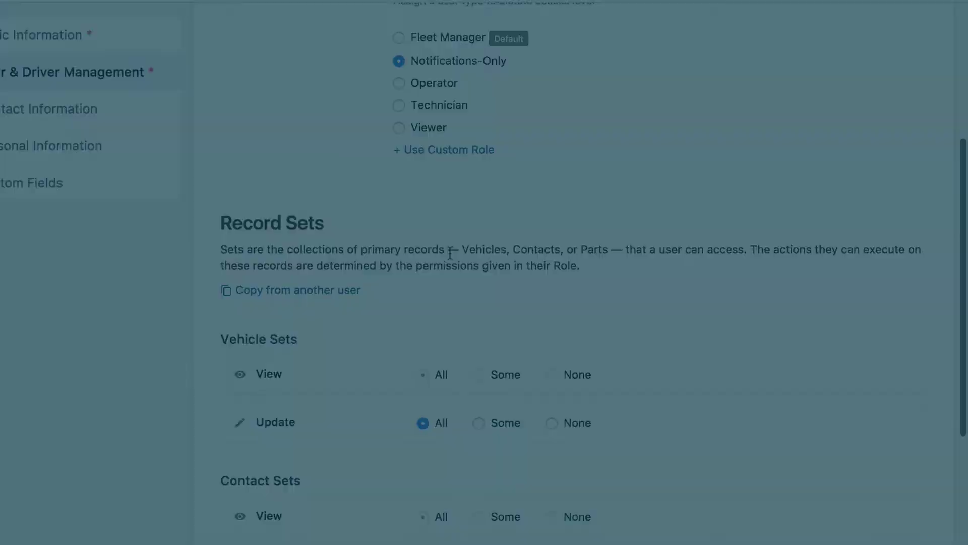
# - Scroll down the user's edit page to the Record Sets section
pyautogui.scroll(-4, 447, 247)
pyautogui.scroll(-1, 448, 249)
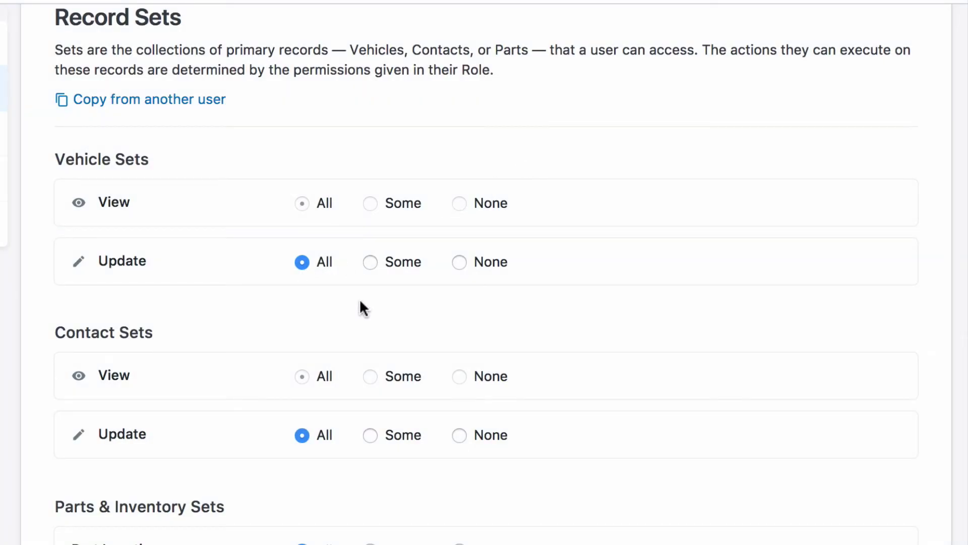
# - Set Vehicle Update to Some with conditions: vehicles assigned to this user and vehicles in these groups
pyautogui.click(370, 261)
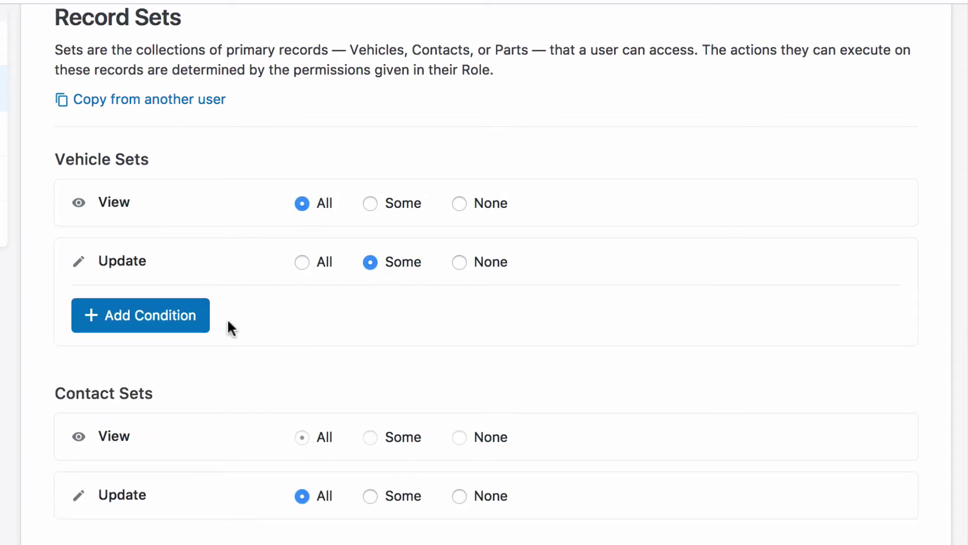
pyautogui.click(201, 326)
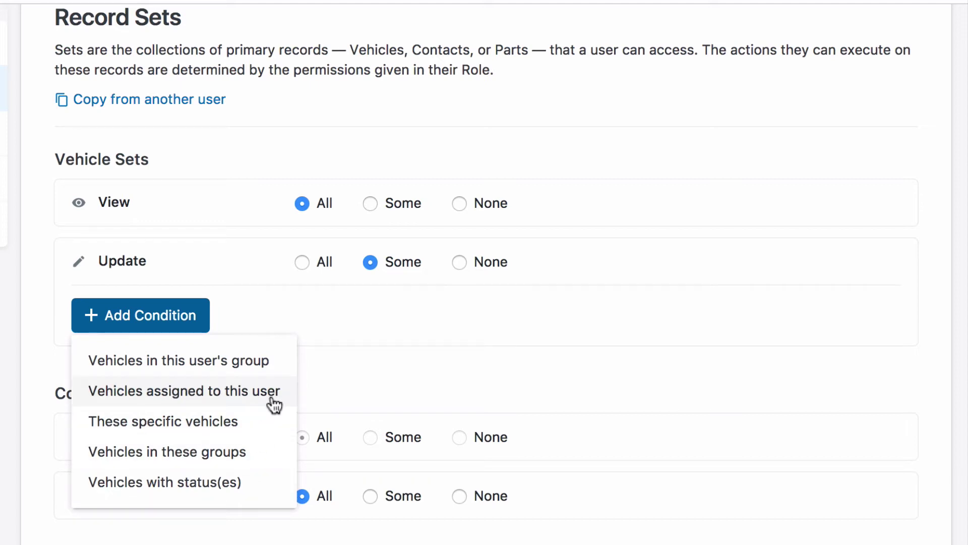
pyautogui.click(274, 404)
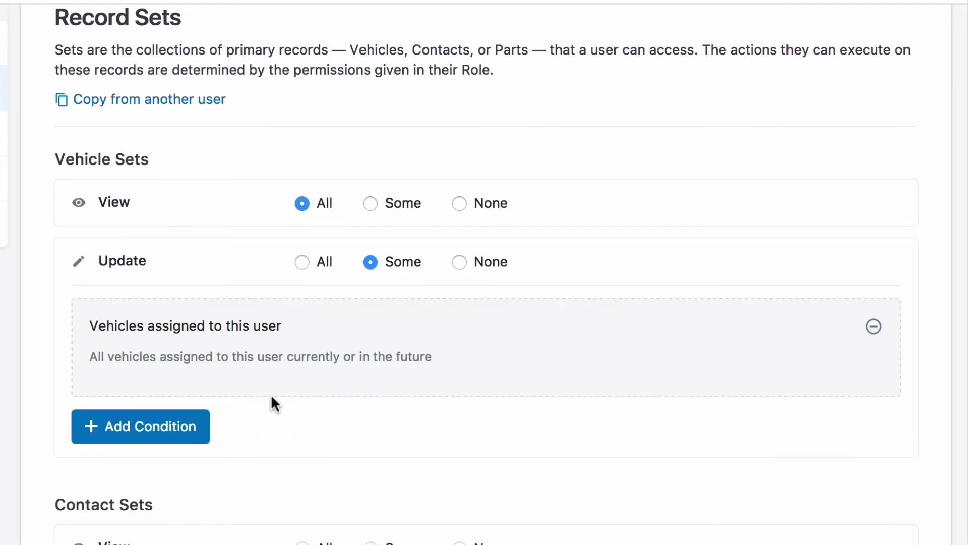
pyautogui.scroll(-2, 271, 395)
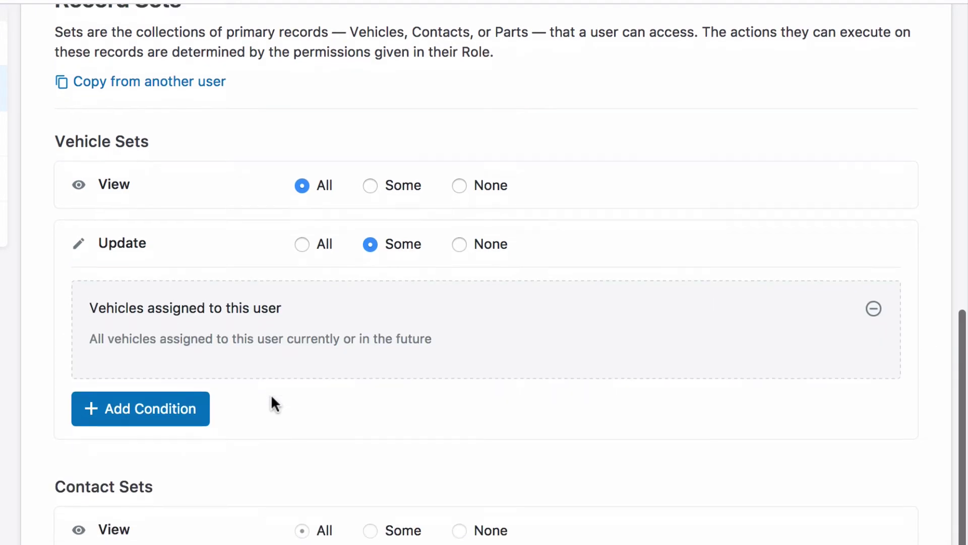
pyautogui.click(195, 398)
pyautogui.scroll(-2, 207, 403)
pyautogui.scroll(-2, 212, 406)
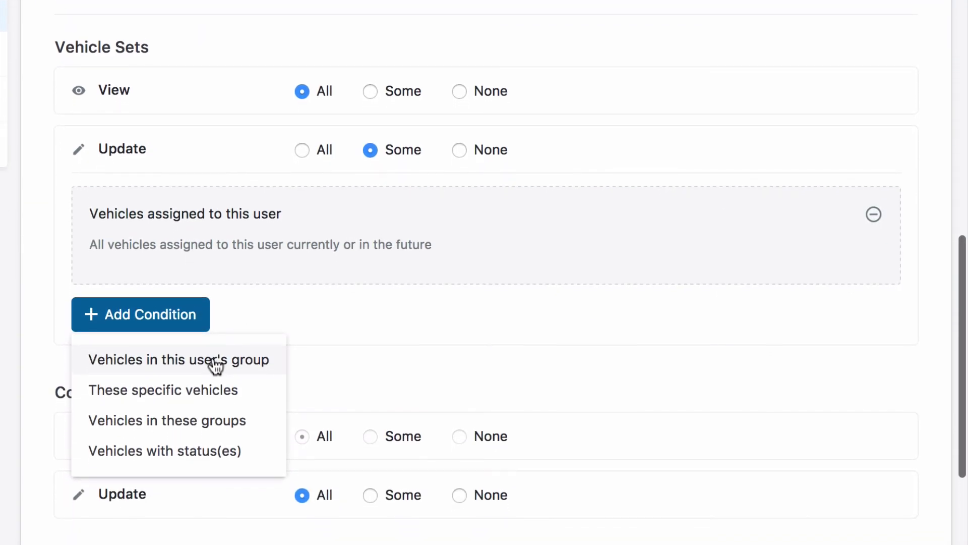
pyautogui.click(230, 391)
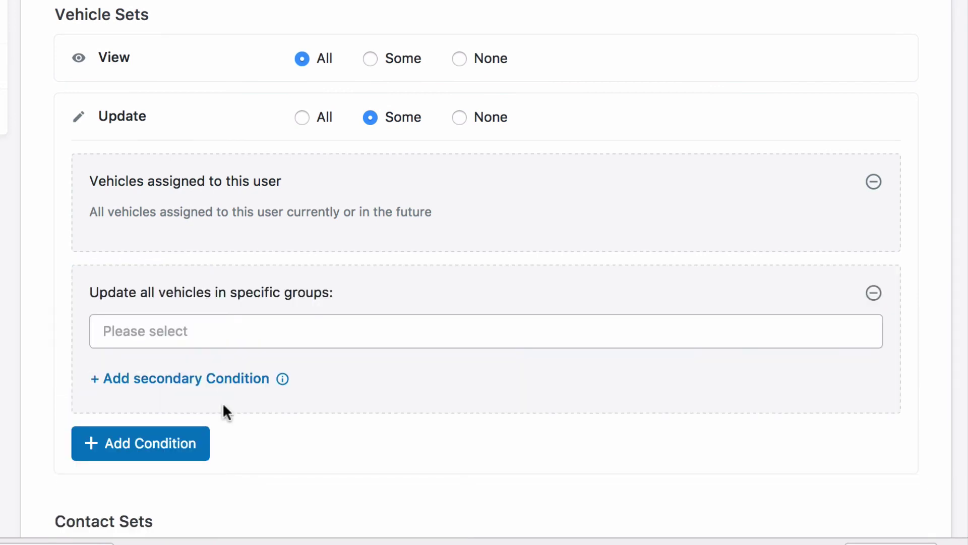
pyautogui.moveTo(283, 386)
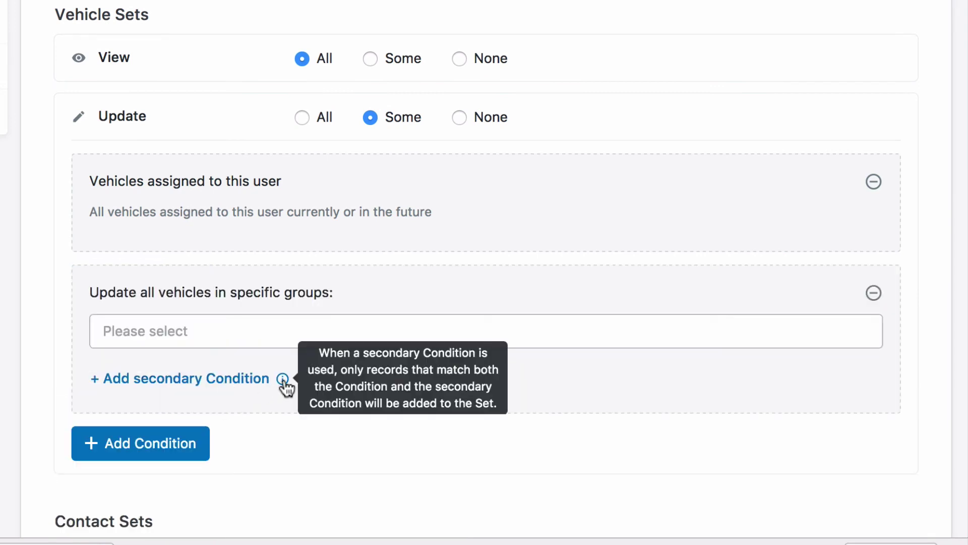